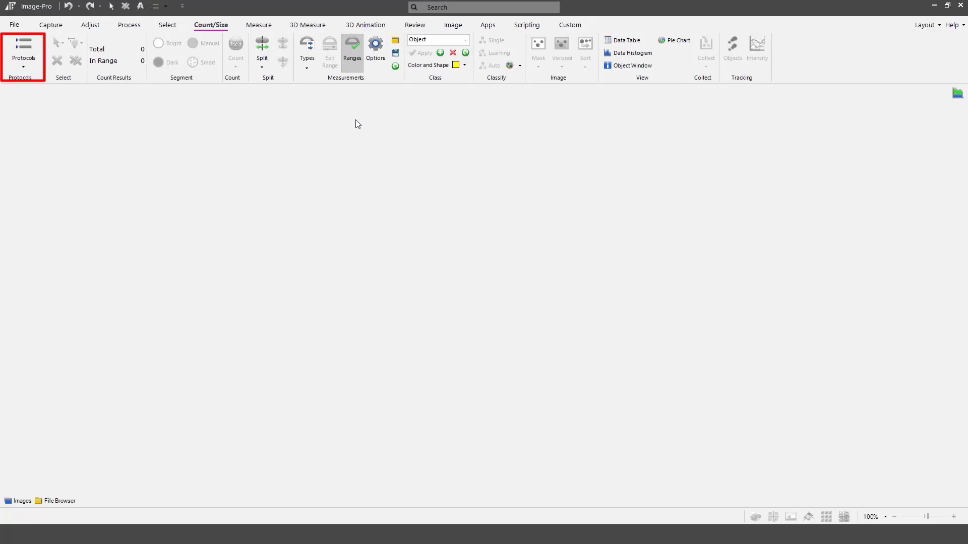
Load the default Percent Area protocol from the Essentials collection.
click(23, 44)
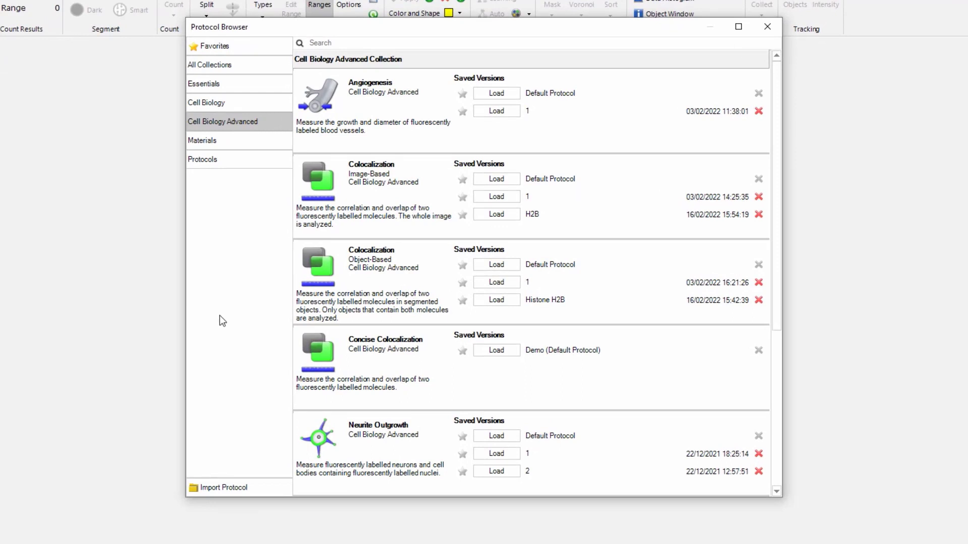
click(244, 85)
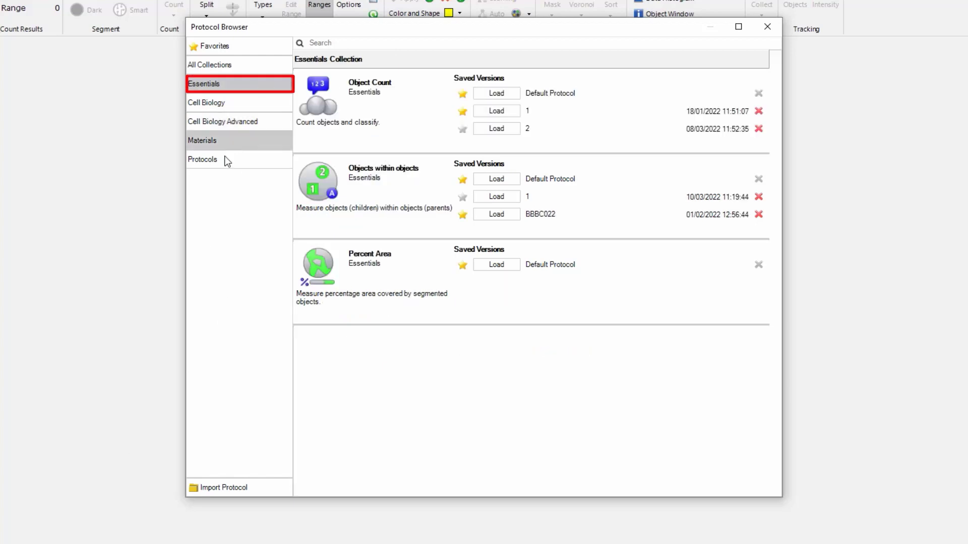
click(489, 265)
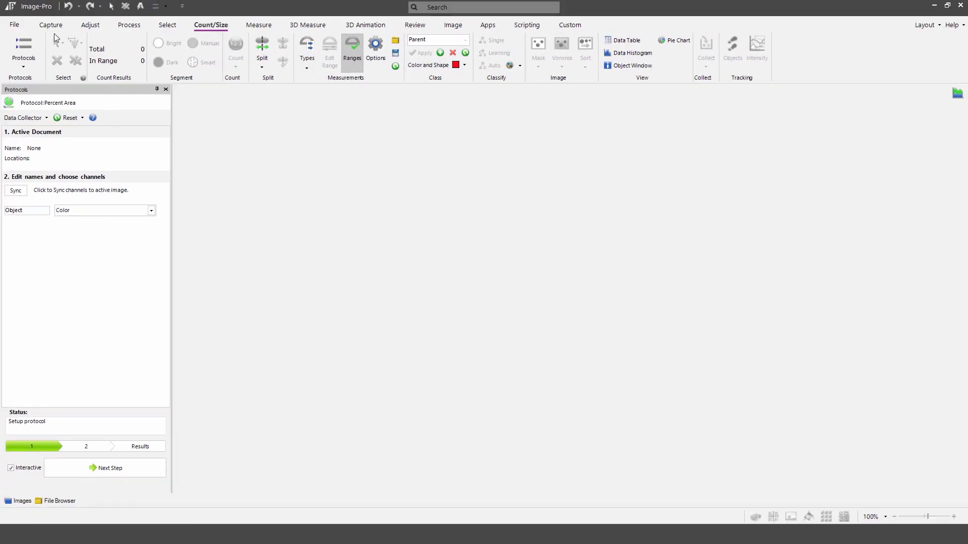
Open the image 1GRAY.tif and sync the protocol channels to it, with Mono image as the Object channel.
click(15, 25)
click(232, 98)
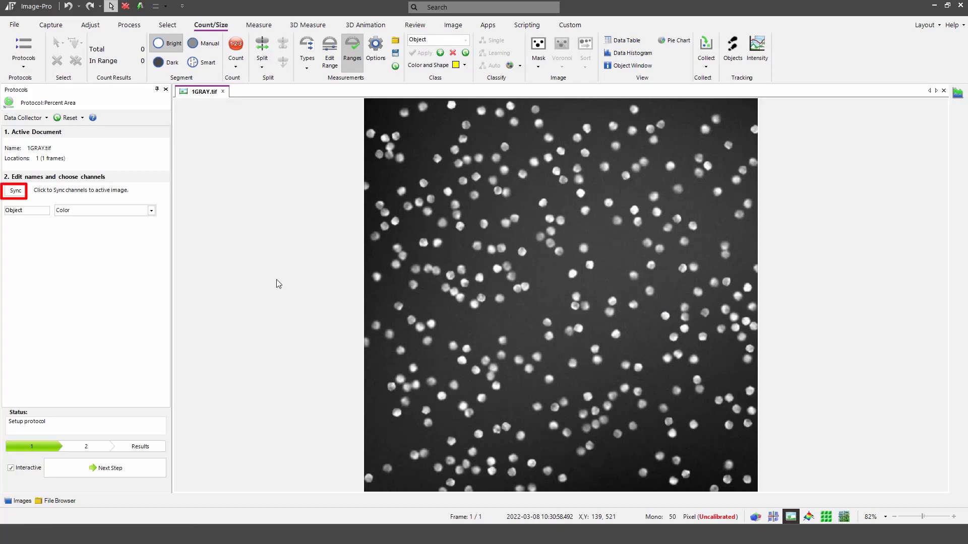
click(14, 194)
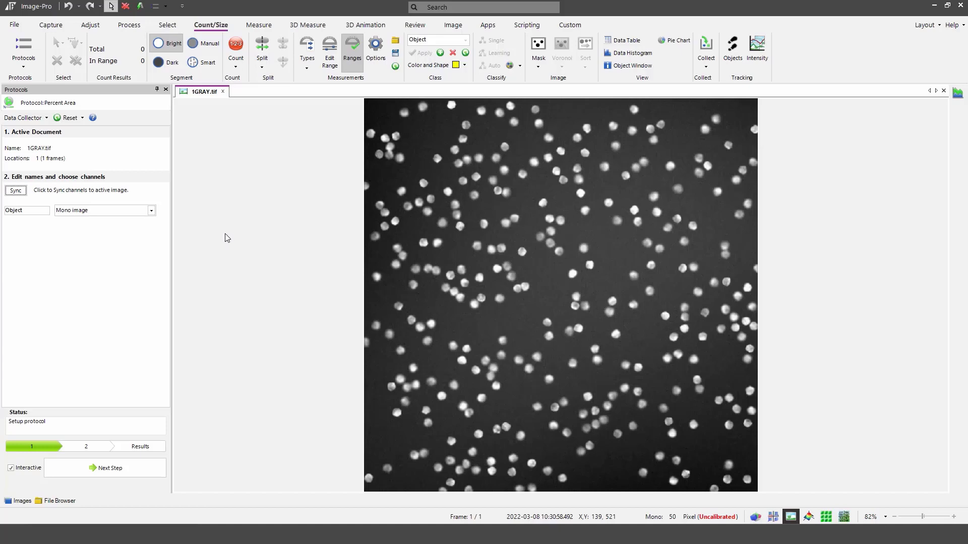
click(151, 210)
click(126, 222)
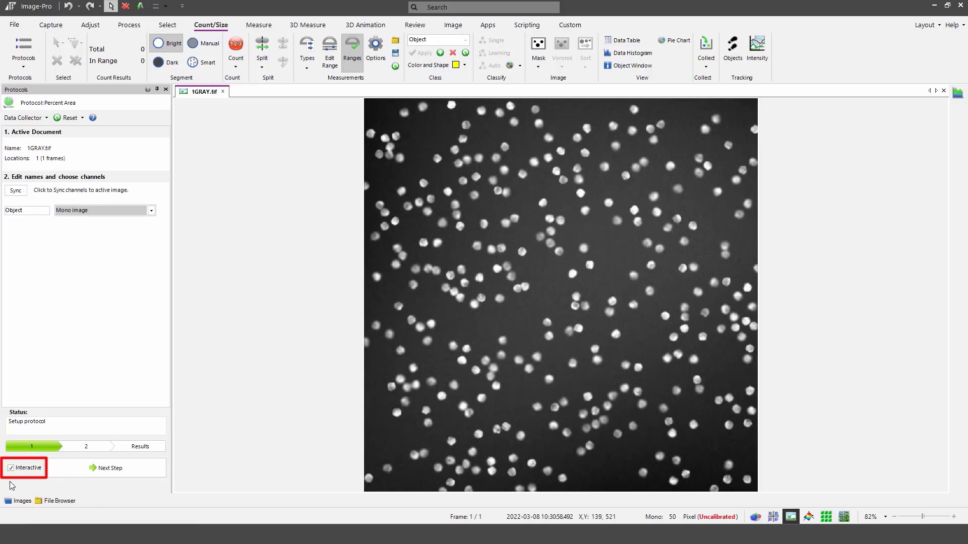
Advance the protocol to segmentation and accept an Object threshold range starting at 83.
click(127, 472)
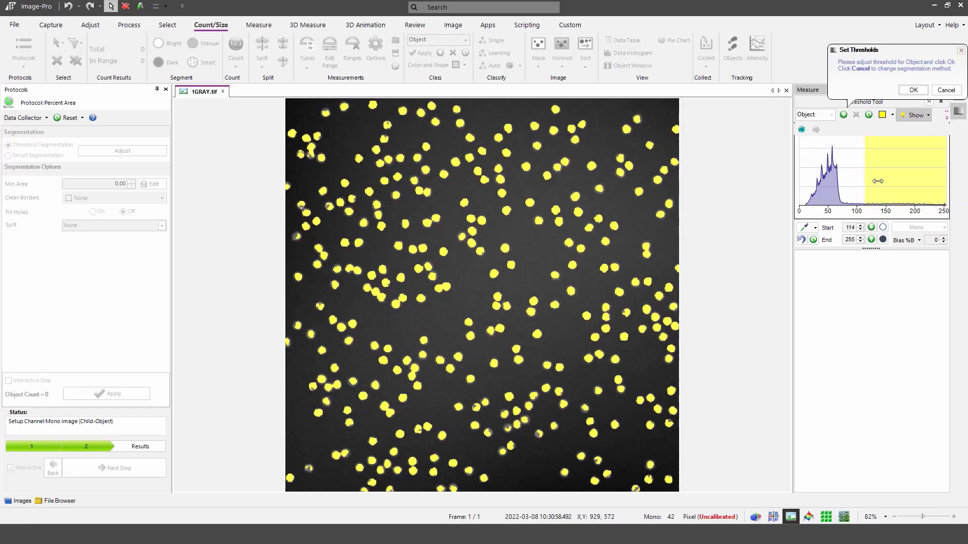
drag(870, 182, 846, 182)
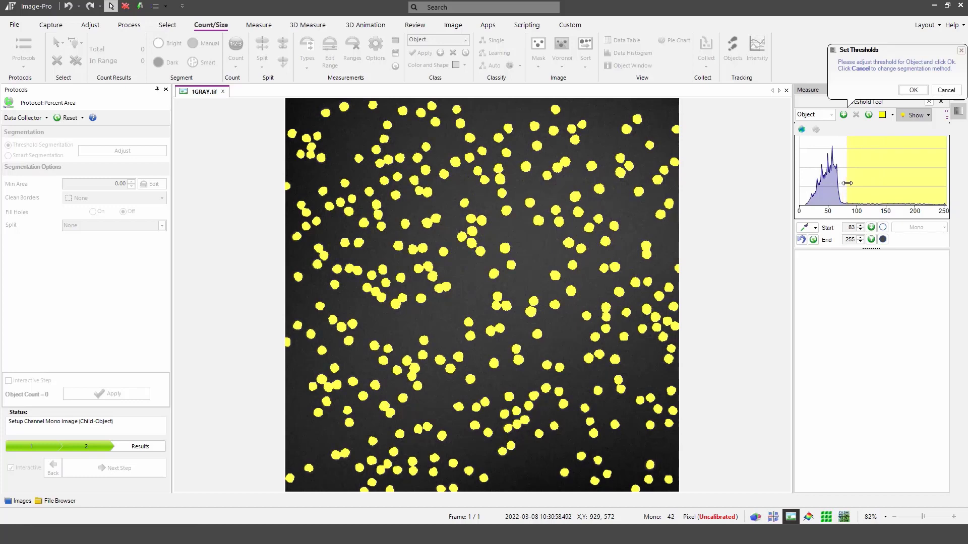
click(914, 91)
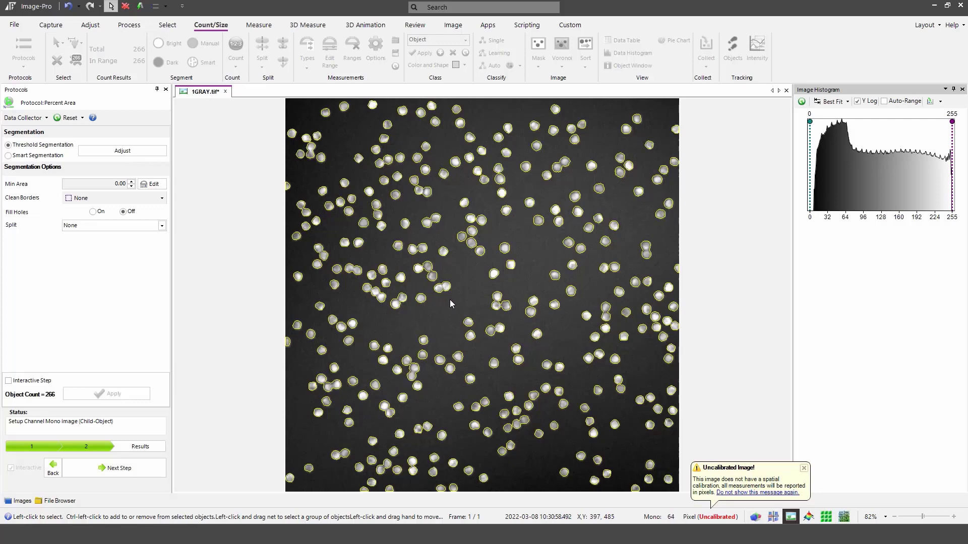
Apply a Watershed split and turn on hole filling in the segmentation options.
click(161, 226)
click(118, 244)
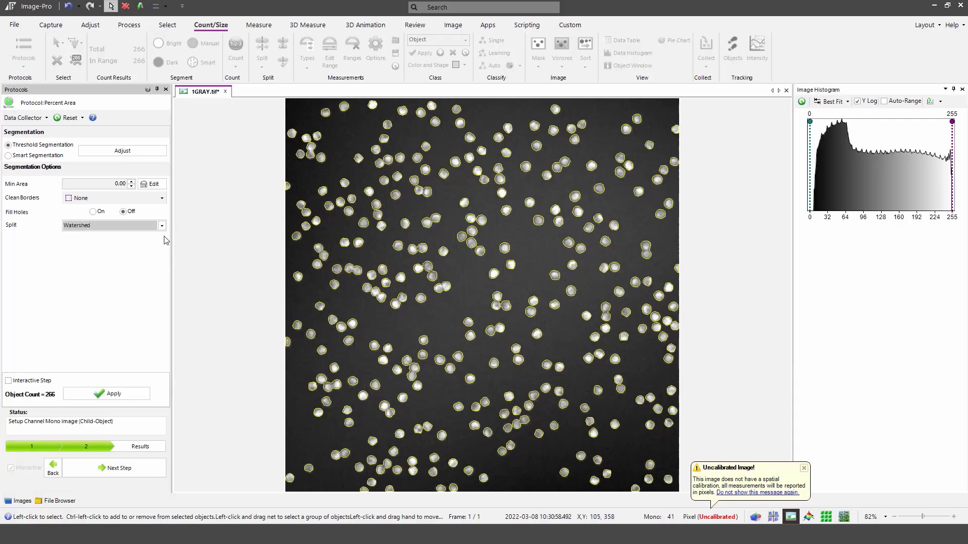
click(127, 391)
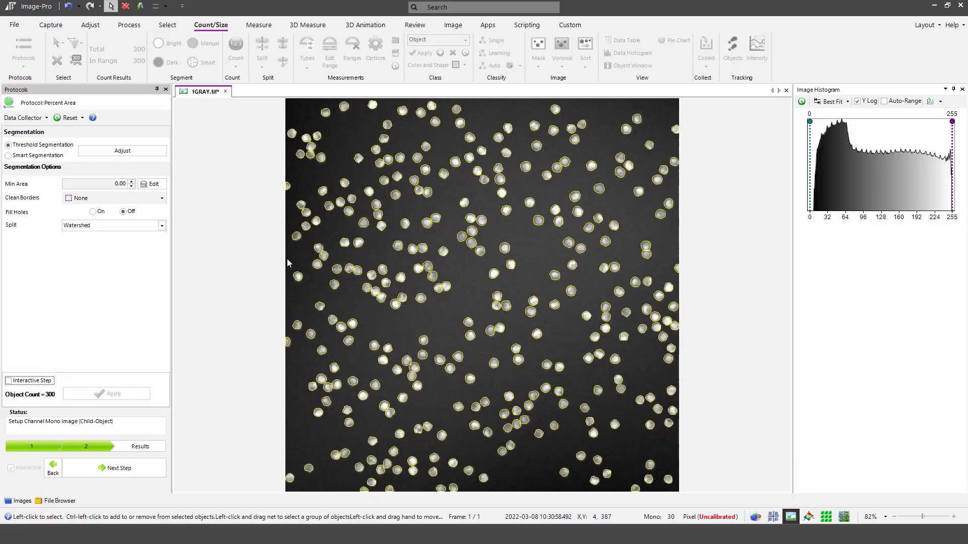
click(92, 212)
click(124, 398)
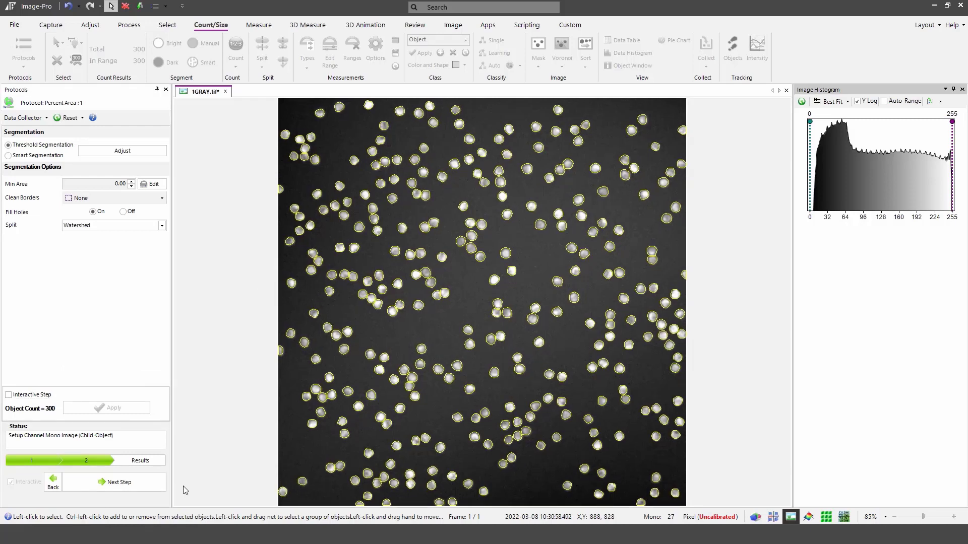
Advance the protocol to its results and enlarge the Data Collector table.
click(126, 484)
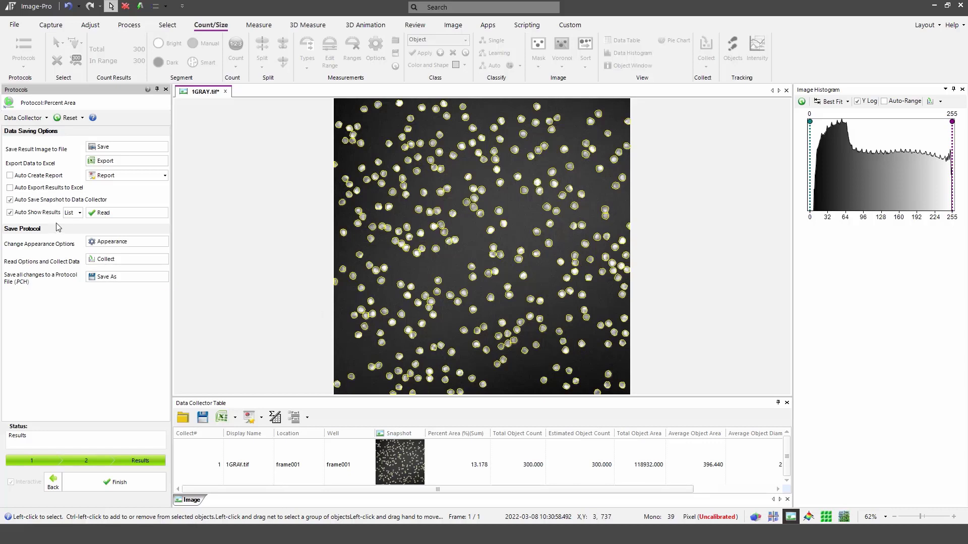
click(80, 214)
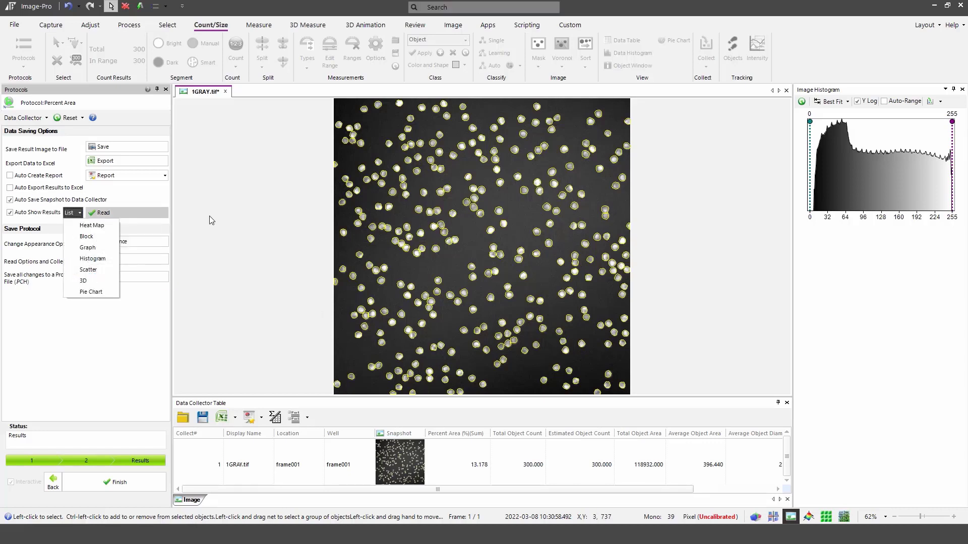
click(282, 212)
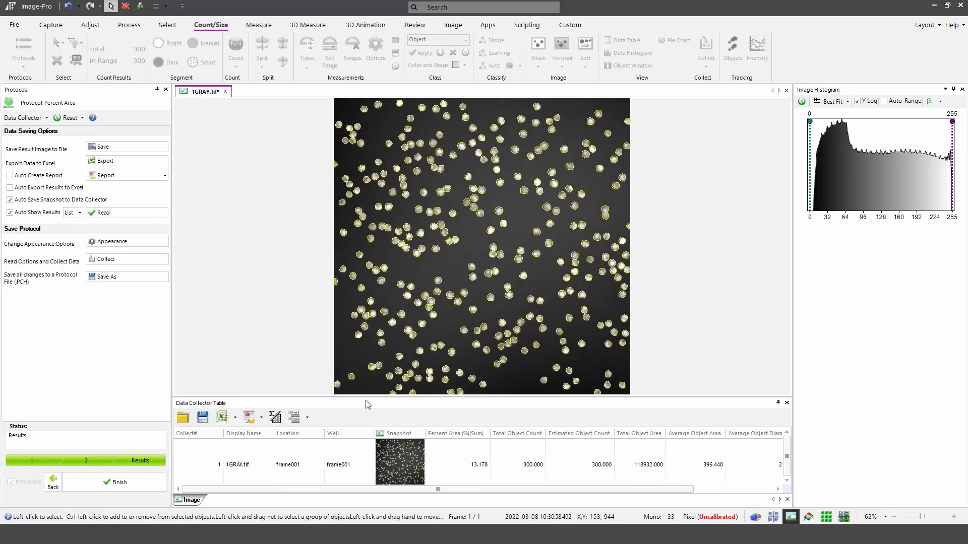
drag(368, 396, 379, 291)
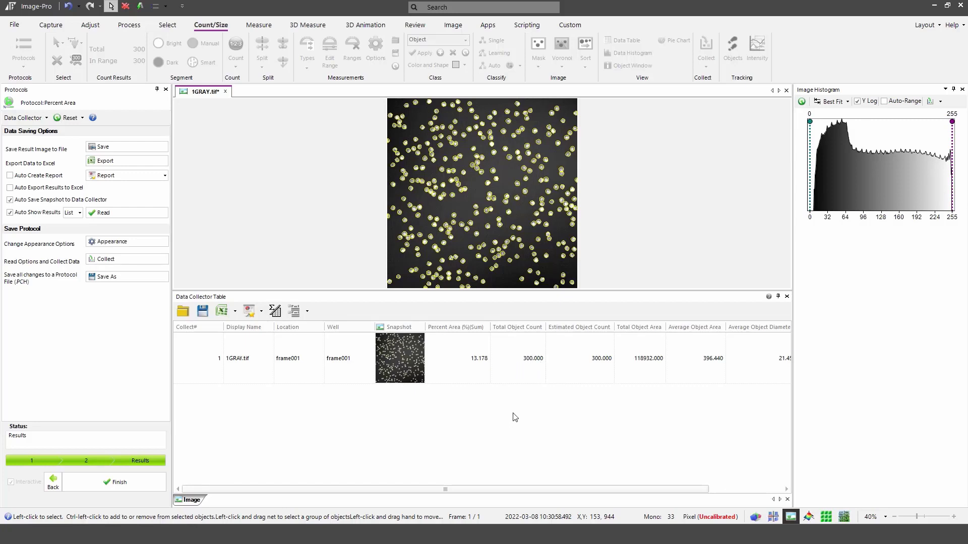
Show the results as a heat map of Image.Percent Area (%)(Sum) and read the data.
click(81, 213)
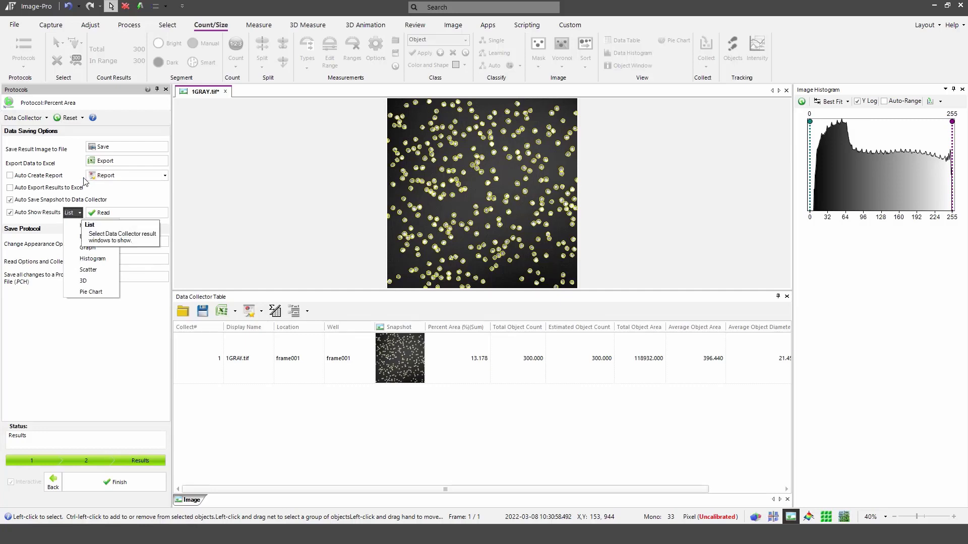
click(78, 226)
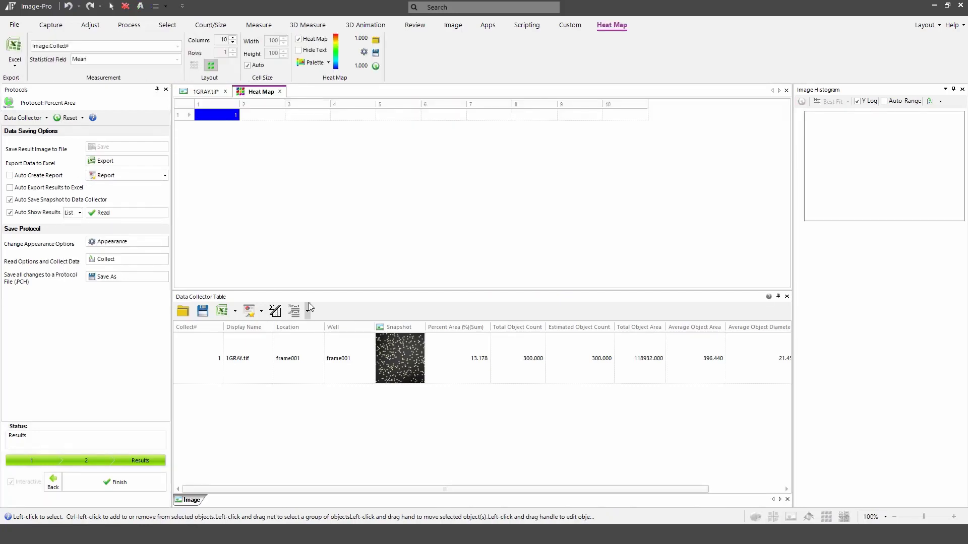
click(177, 46)
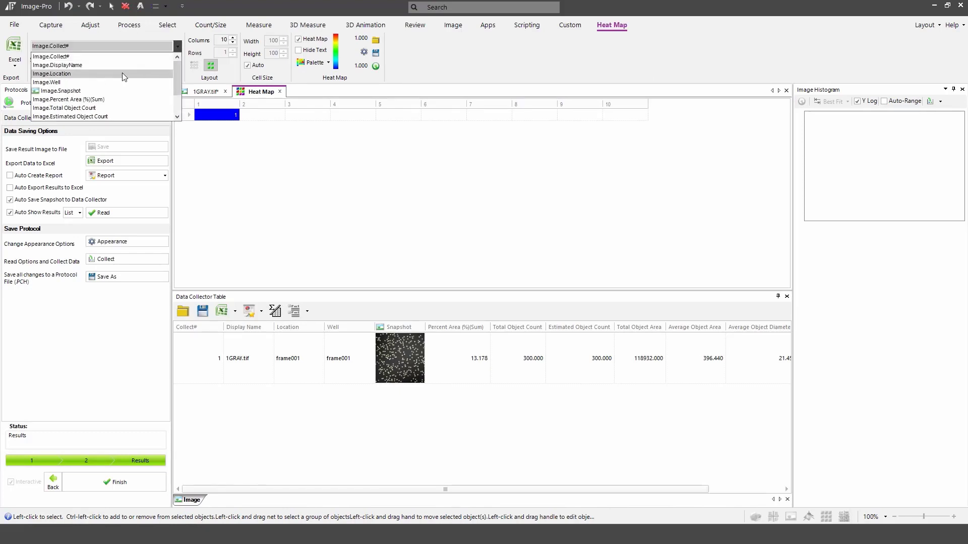
click(119, 99)
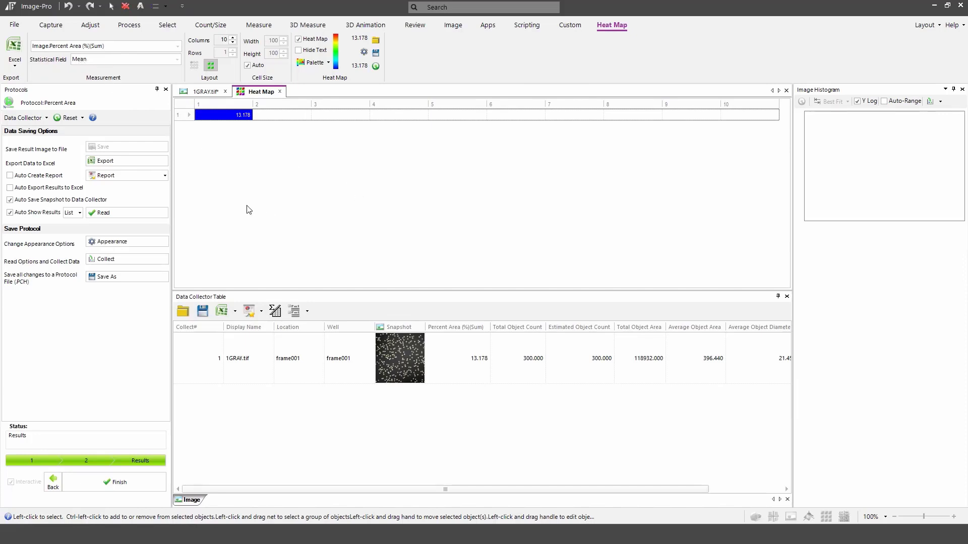
click(115, 213)
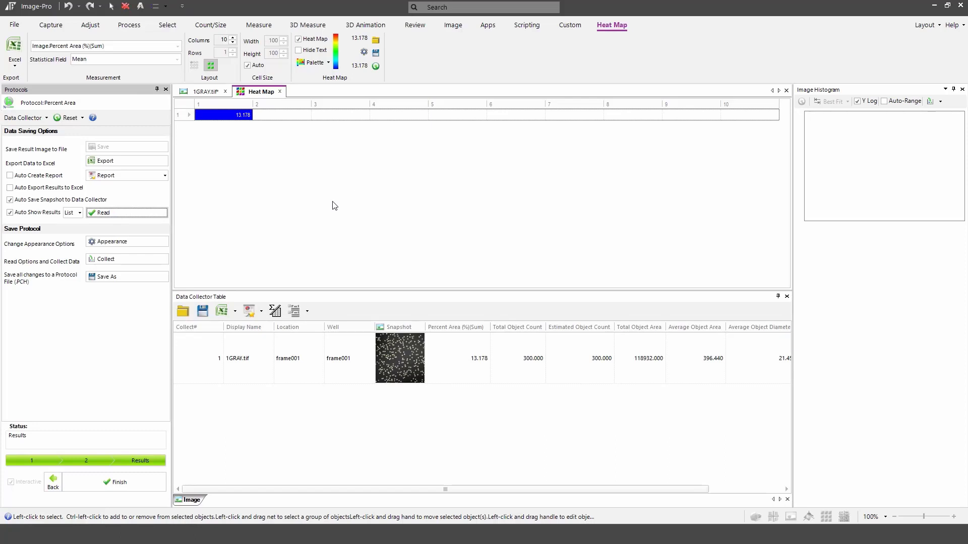
Save the Percent Area protocol as version 1 and finish the protocol run.
click(130, 276)
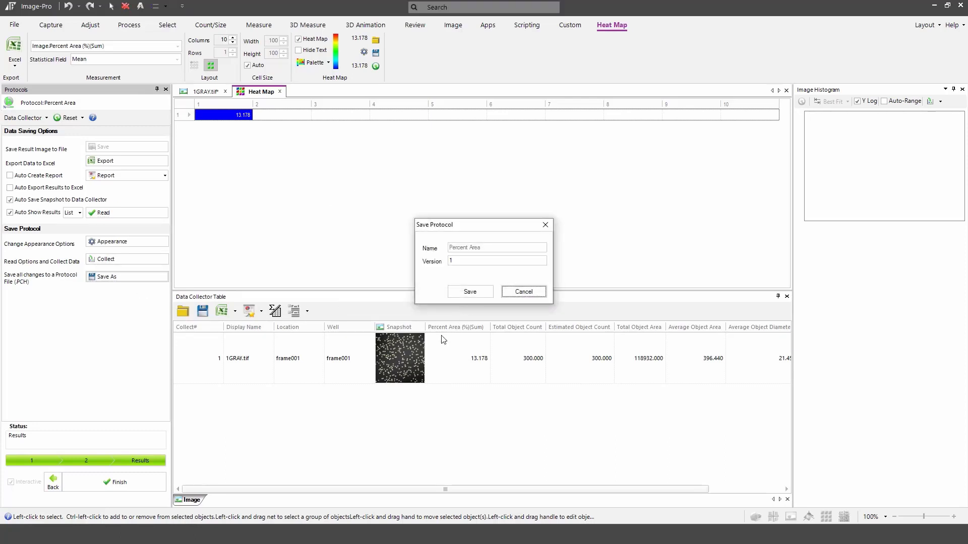
click(471, 292)
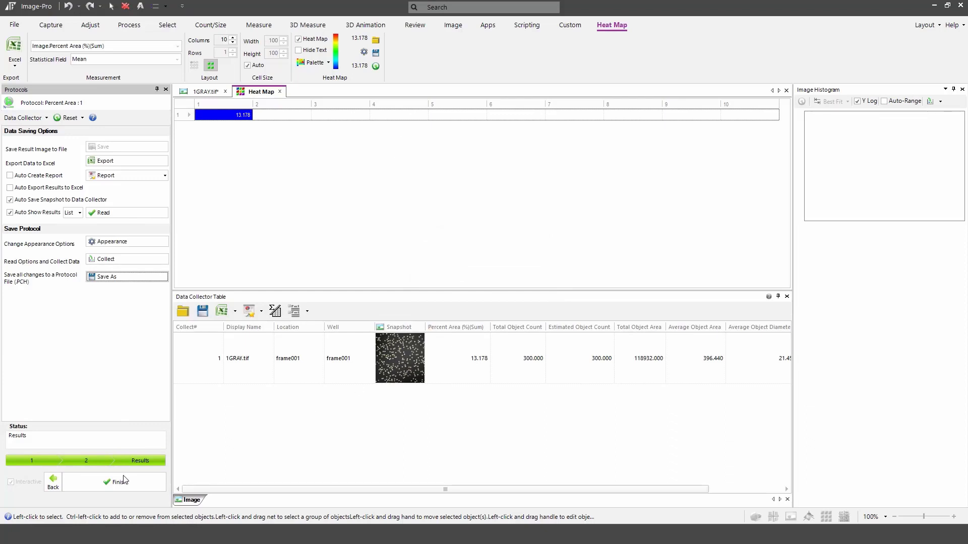
click(141, 483)
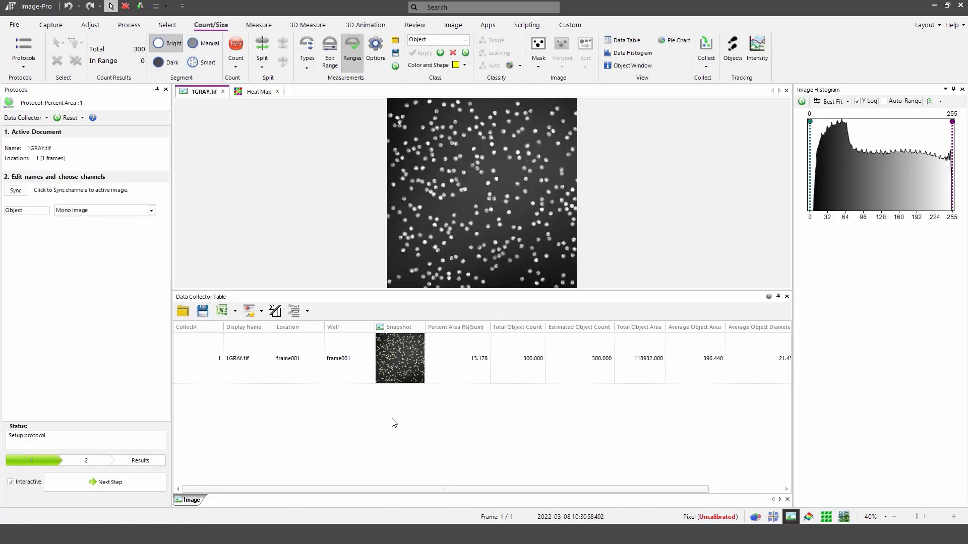
Turn off interactive mode, batch-run the protocol on the synthetic_000_images folder, and review the collected results.
click(11, 483)
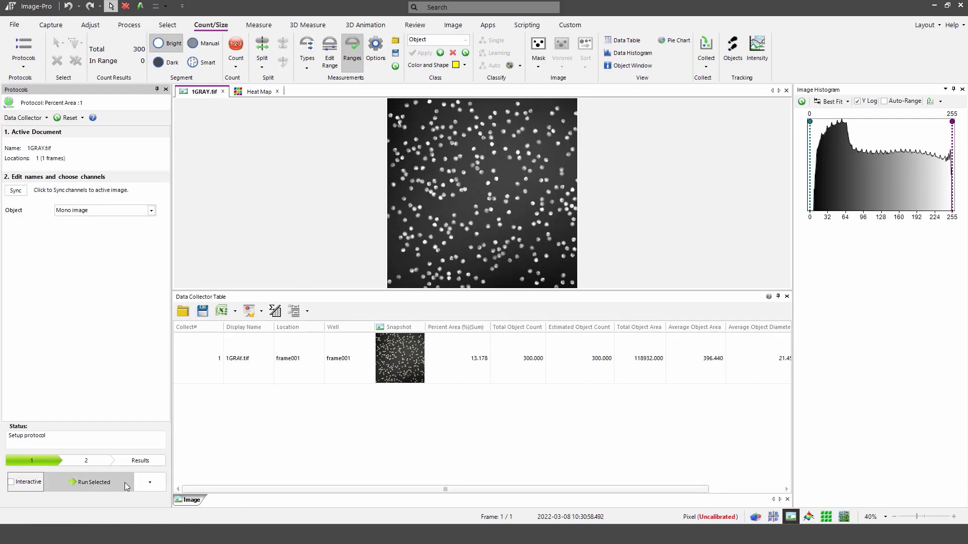
click(151, 483)
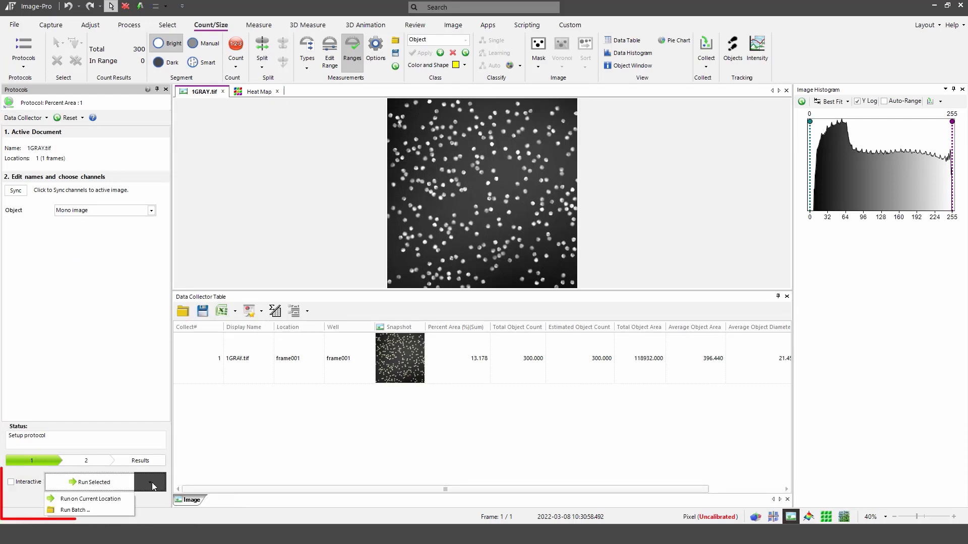
click(101, 509)
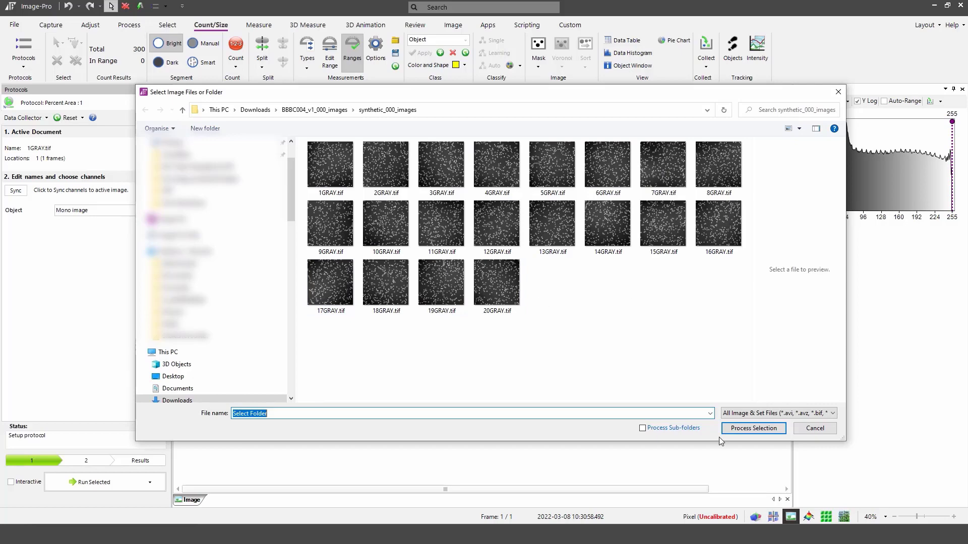
click(755, 429)
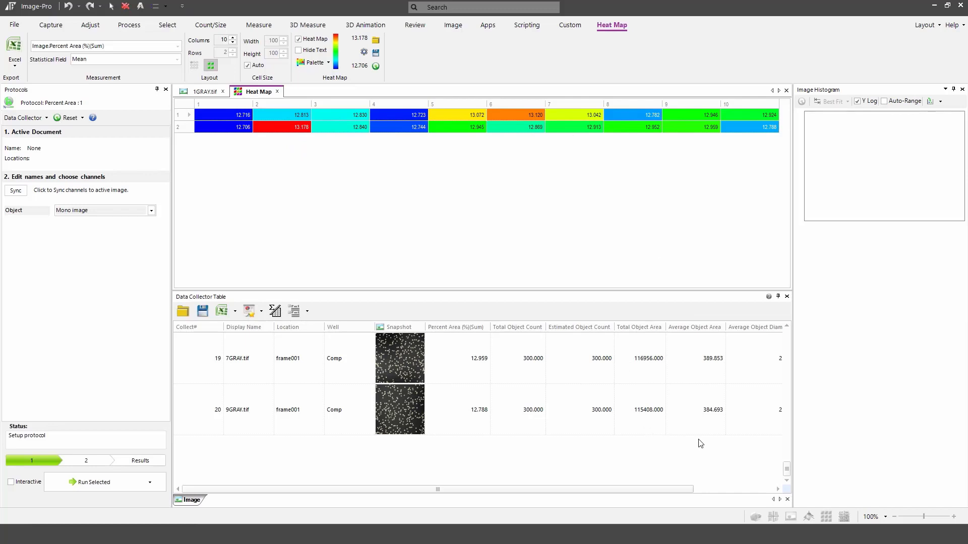
drag(786, 466, 787, 322)
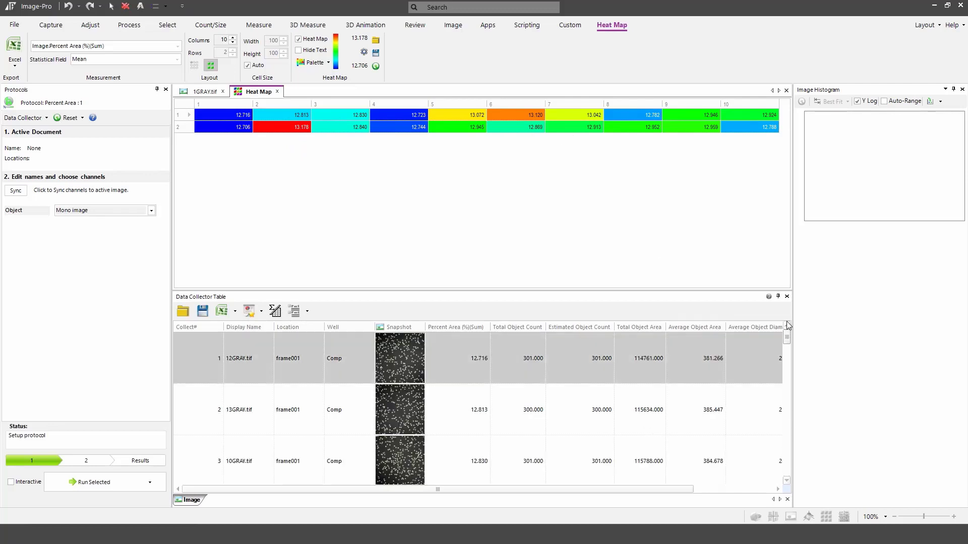
scroll(515, 364, down, 6)
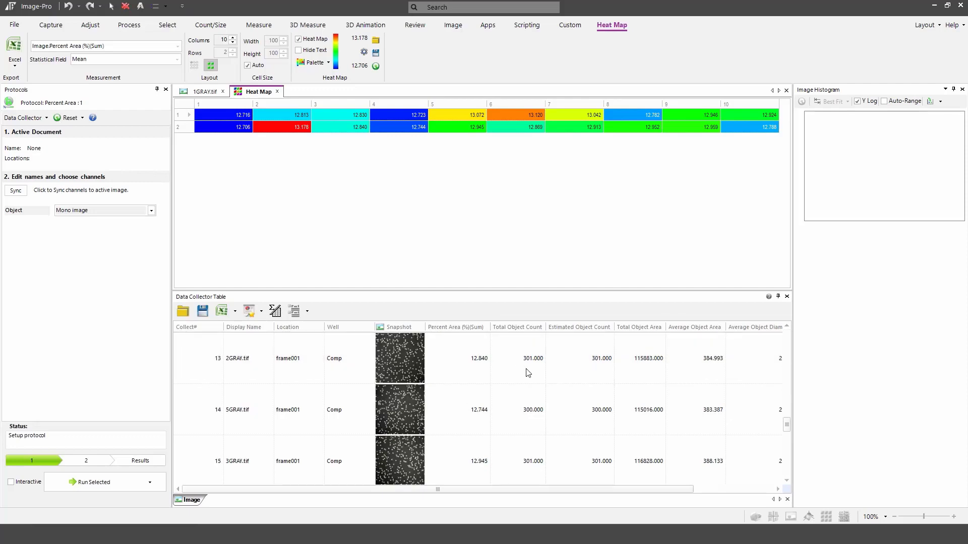
scroll(542, 388, up, 6)
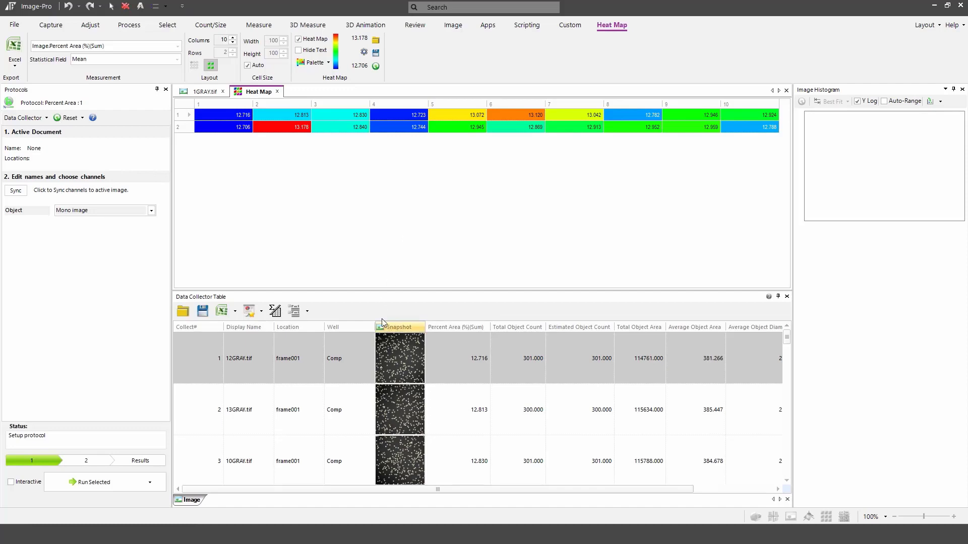
Set Percentage Area.iprt from the Essentials Multiple Sites protocols folder as the default report template and generate the report from the collected data.
click(262, 313)
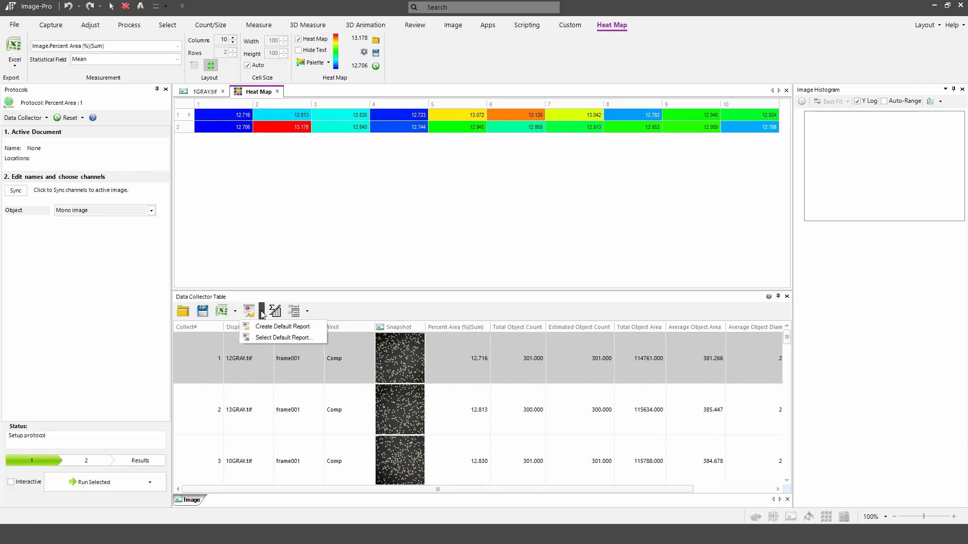
click(274, 337)
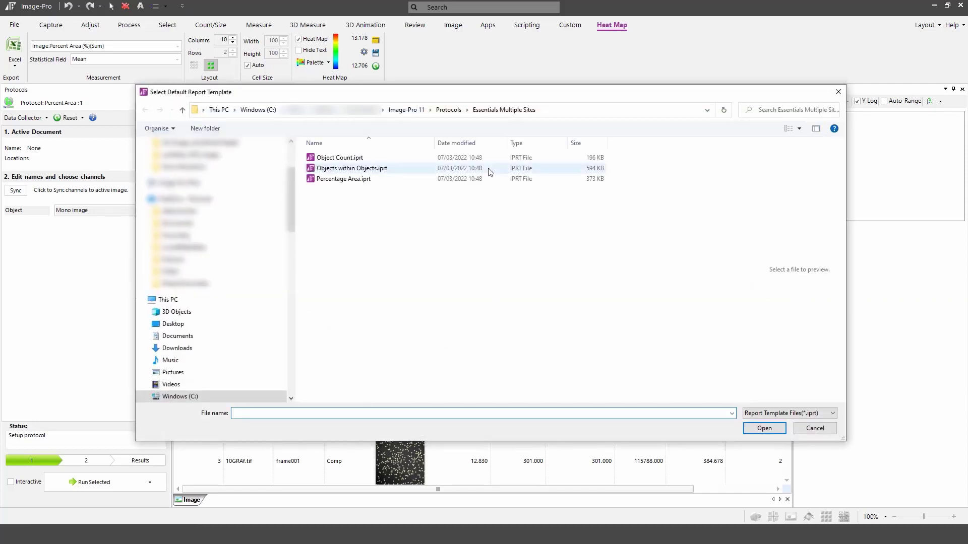
click(449, 110)
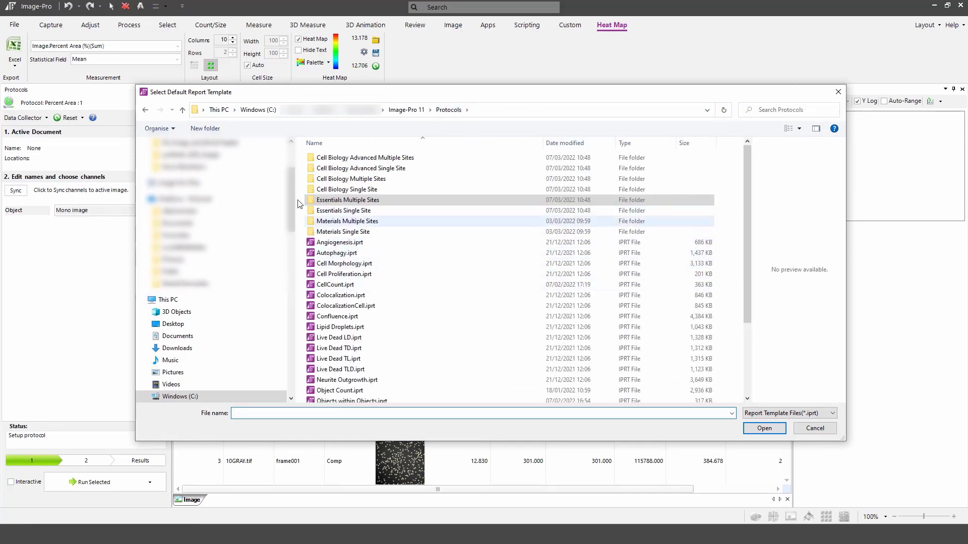
double_click(366, 200)
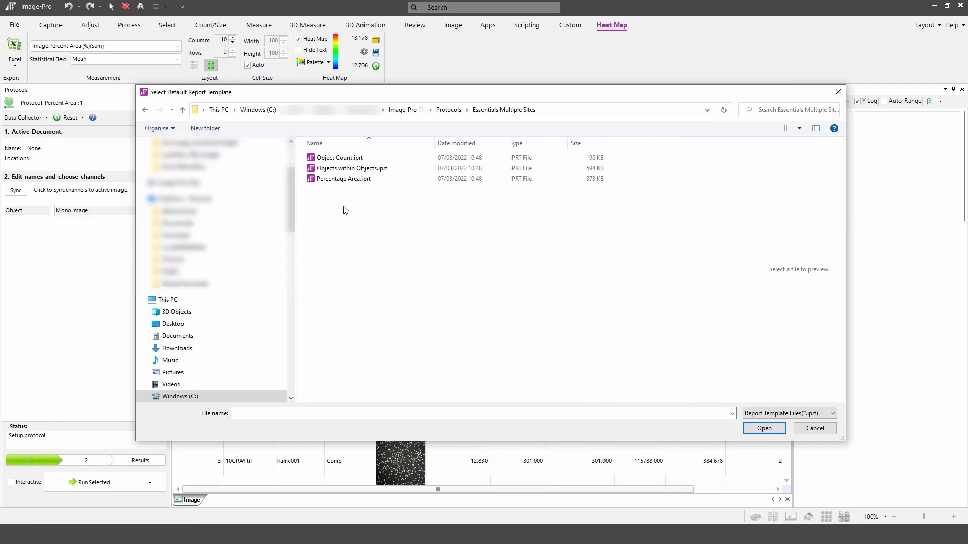
click(345, 180)
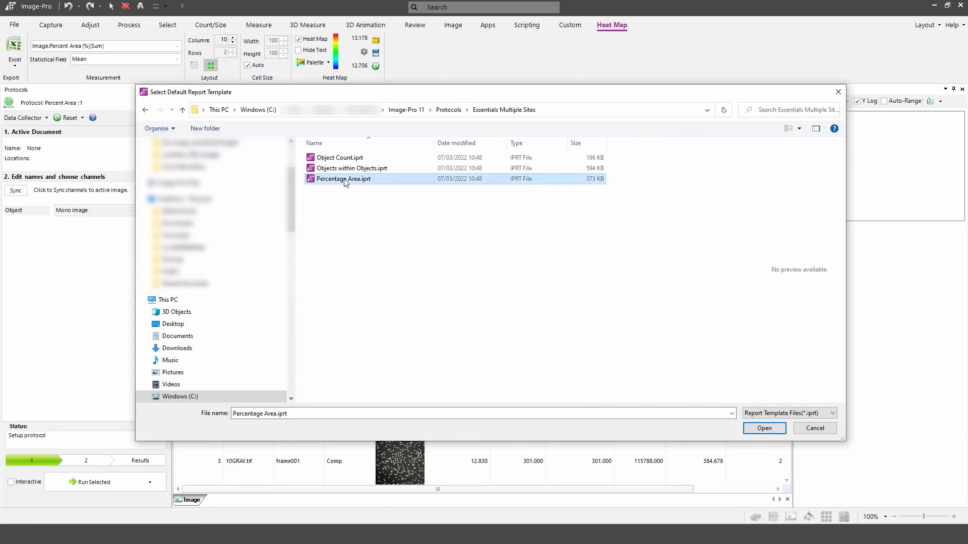
click(770, 431)
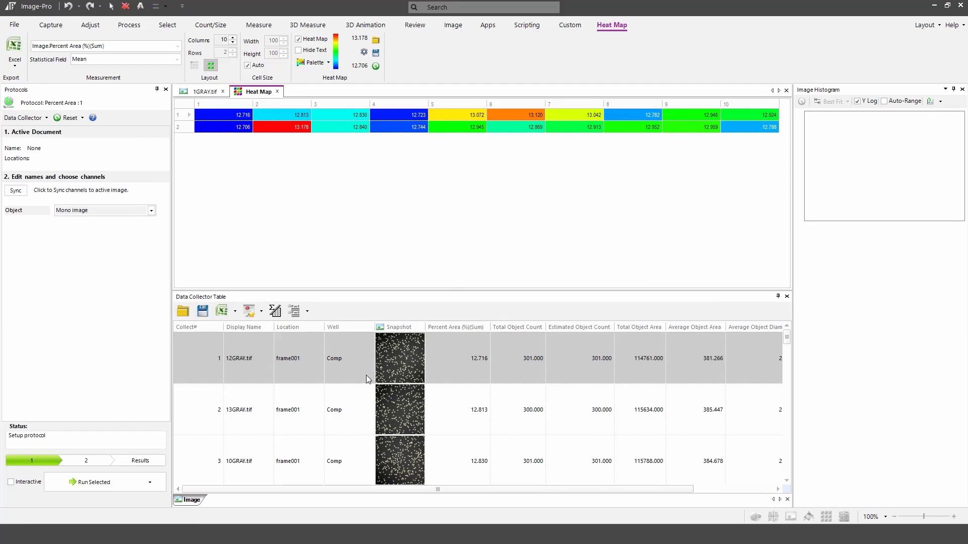
click(250, 311)
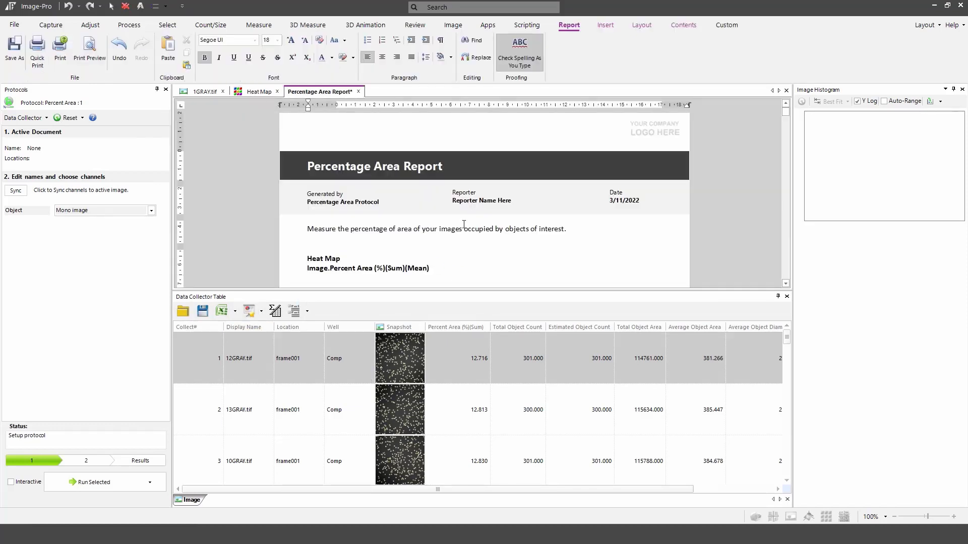
Enlarge the report view and review its heat map, Area (%) vs. Image Name graph and Data Collector Image Table, returning to the report's beginning.
scroll(463, 225, down, 1)
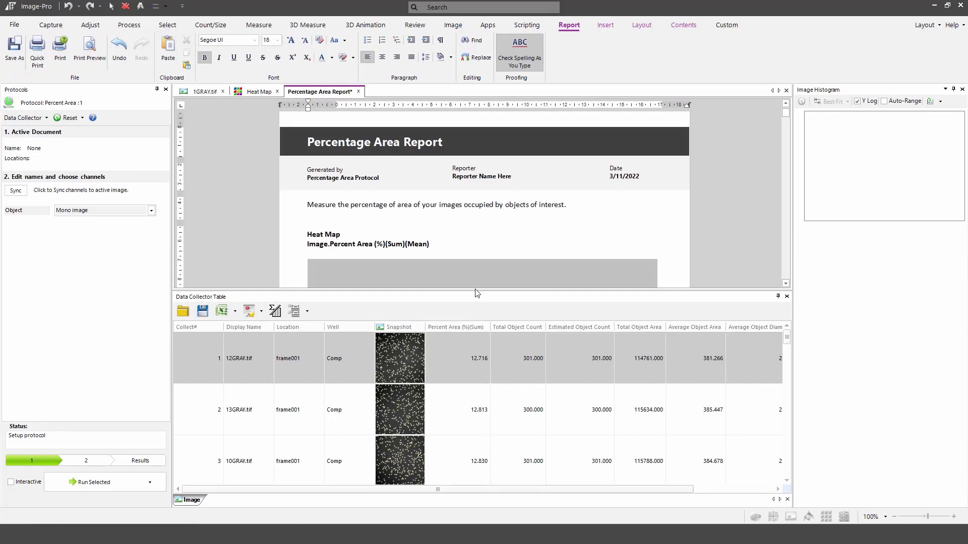
drag(475, 292, 476, 411)
scroll(508, 255, down, 3)
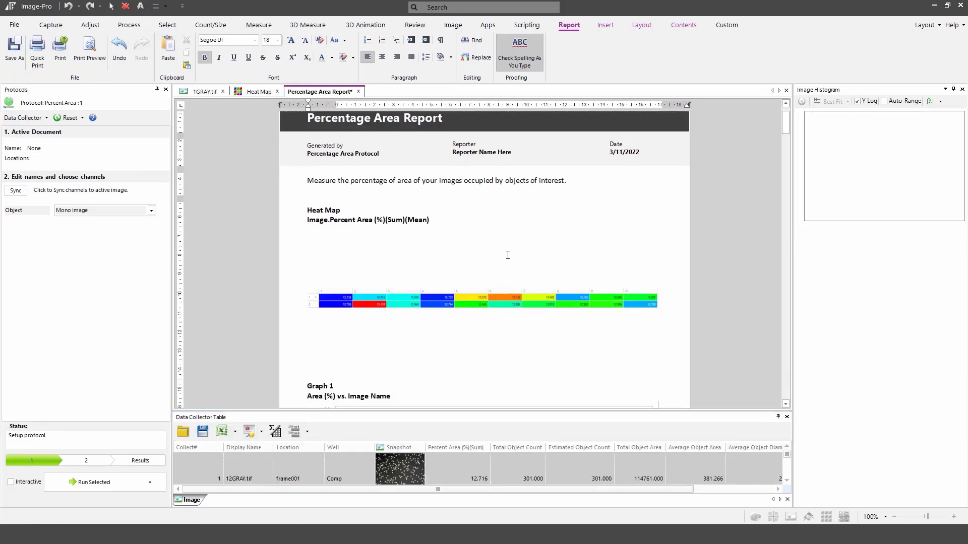
scroll(512, 262, down, 5)
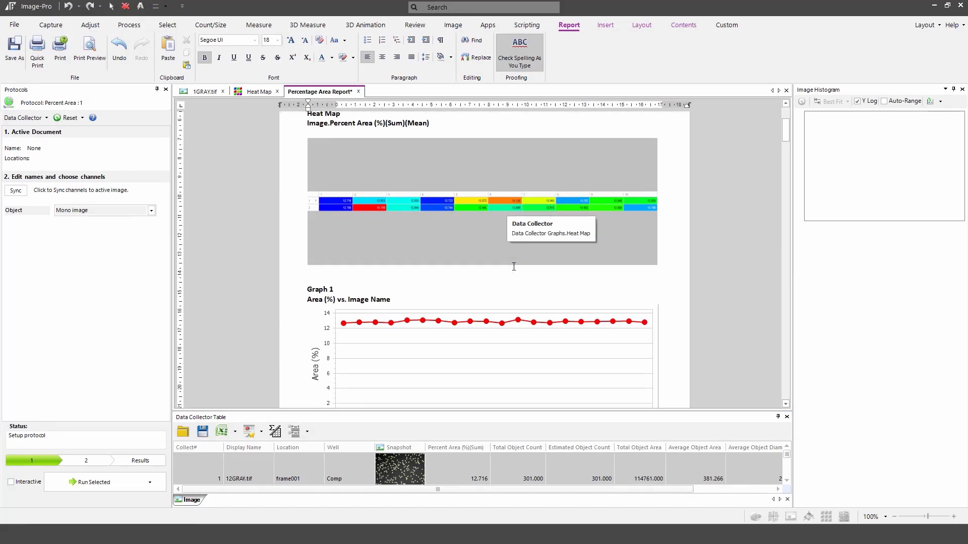
scroll(517, 268, down, 1)
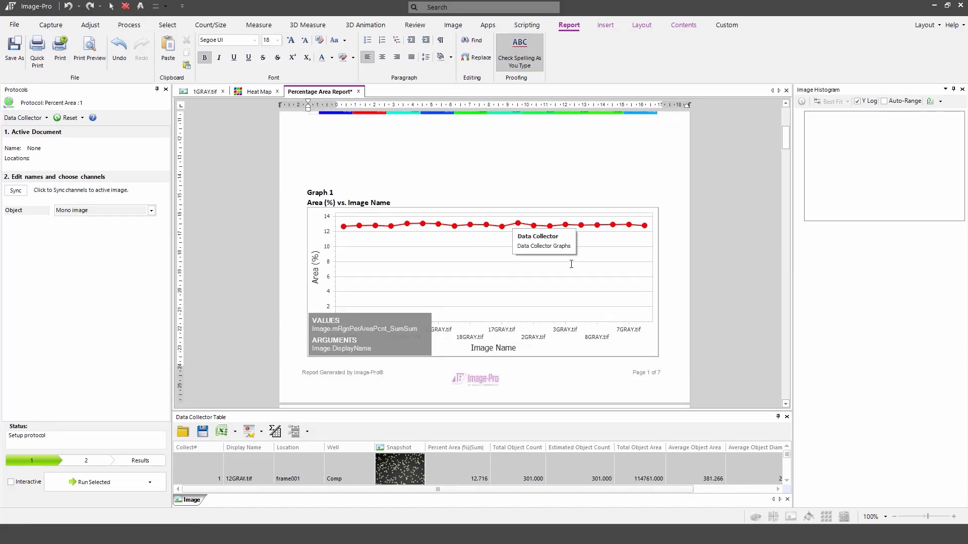
scroll(571, 264, down, 14)
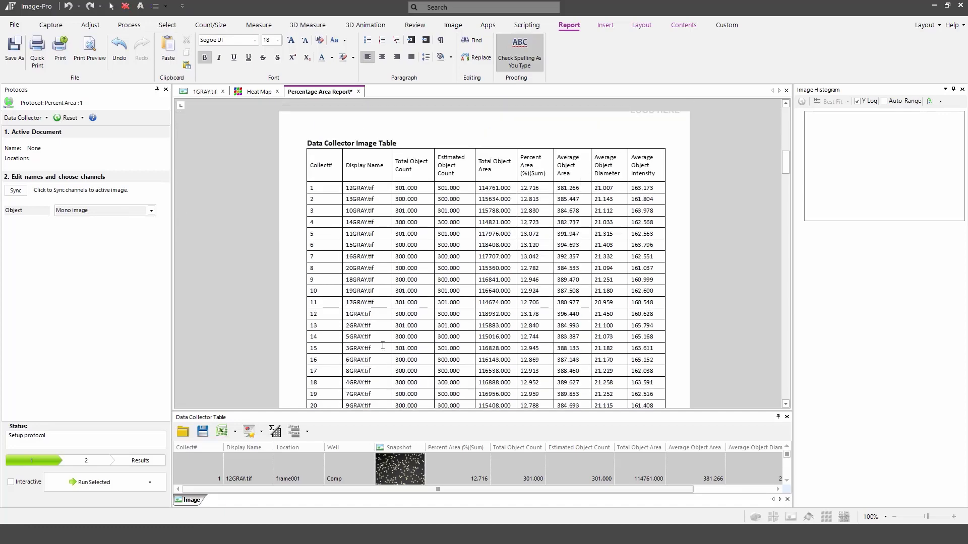
scroll(383, 345, down, 5)
scroll(391, 346, up, 19)
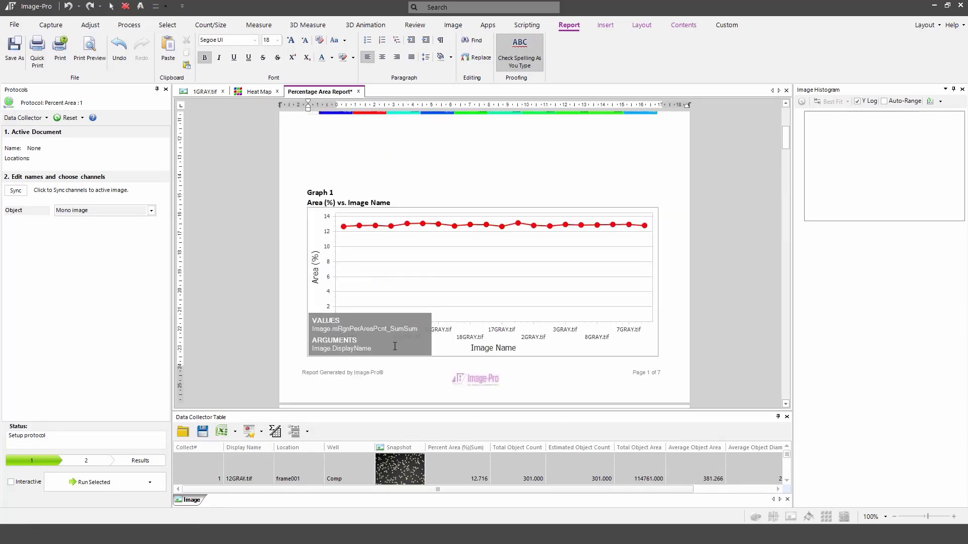
scroll(395, 346, up, 10)
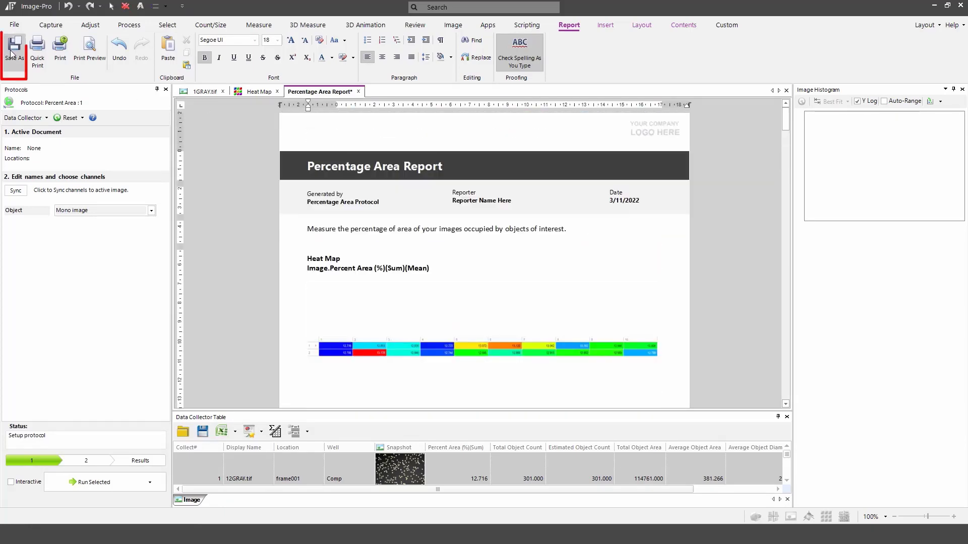